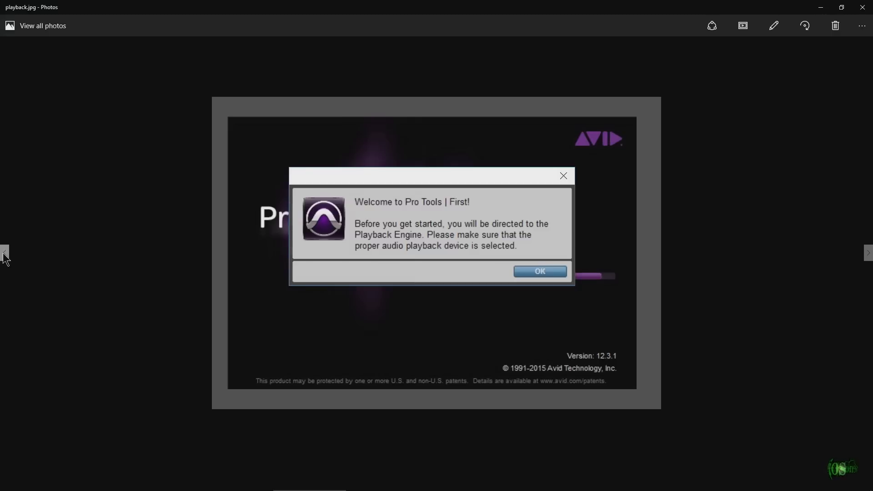
Browse error 1.JPG and error 2.JPG showing AAE error -6117 and the uninitialized audio device.
click(5, 252)
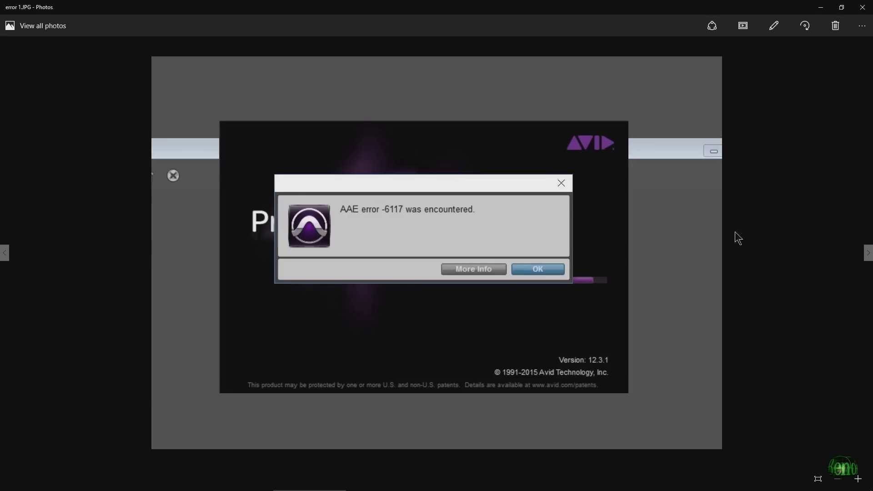
click(865, 251)
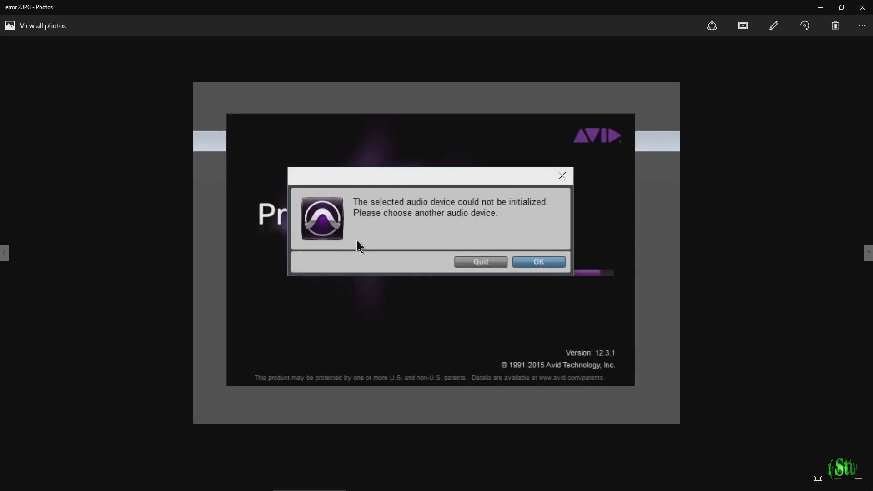
click(5, 254)
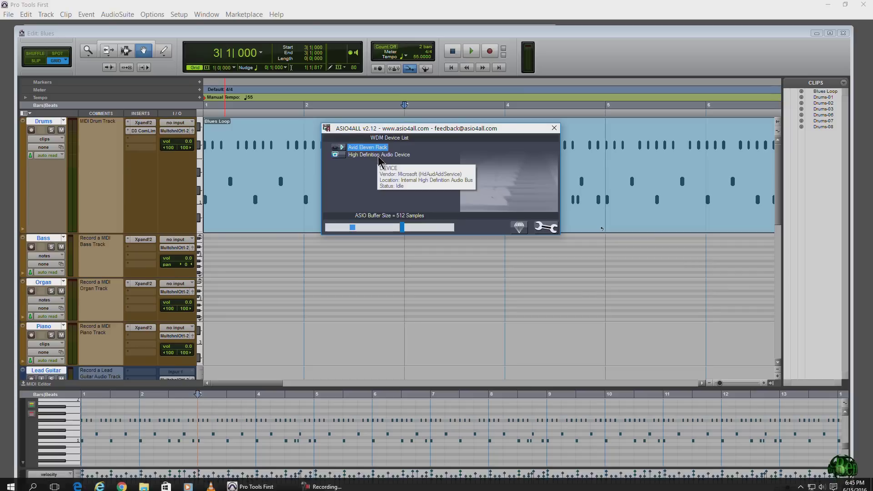
click(378, 154)
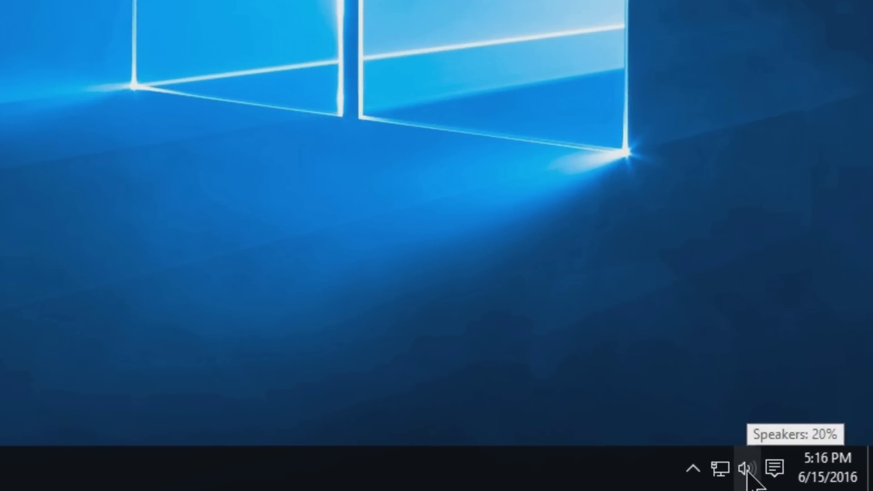
Disable the High Definition Audio Speakers in the Playback devices list.
right_click(747, 473)
click(696, 383)
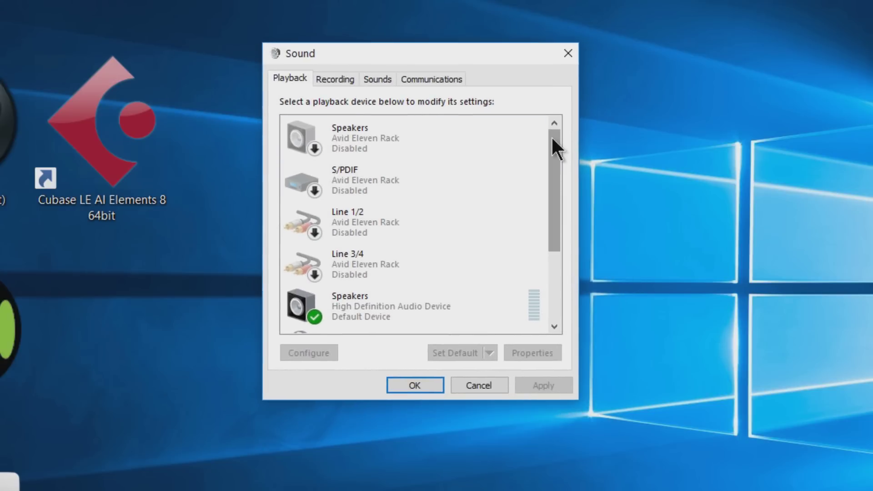
mouse_move(551, 135)
mouse_down()
mouse_move(553, 213)
mouse_move(551, 123)
mouse_up()
scroll(400, 191, down, 1)
right_click(366, 290)
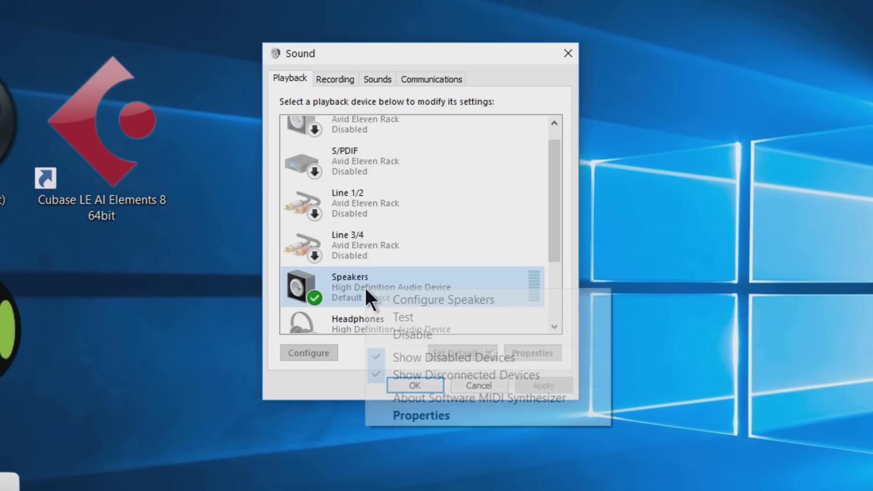
click(419, 329)
Disable both Digital Audio (S/PDIF) outputs and switch to the Recording devices.
right_click(389, 268)
click(450, 294)
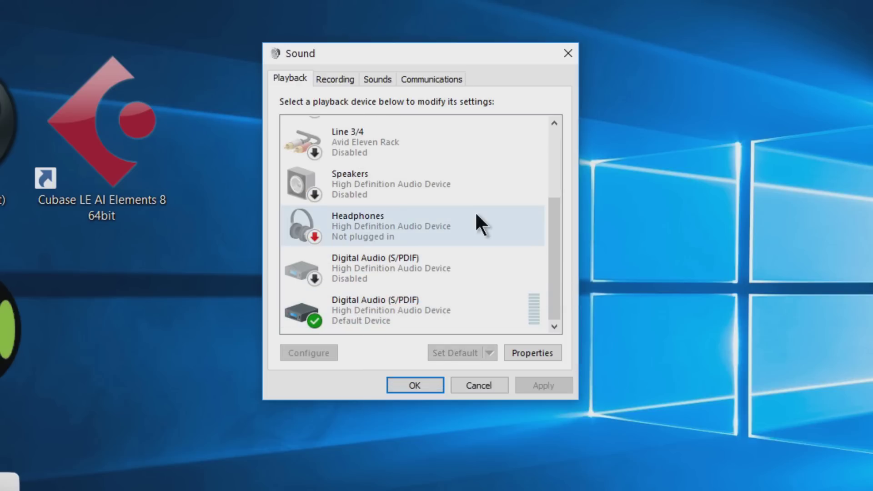
right_click(389, 300)
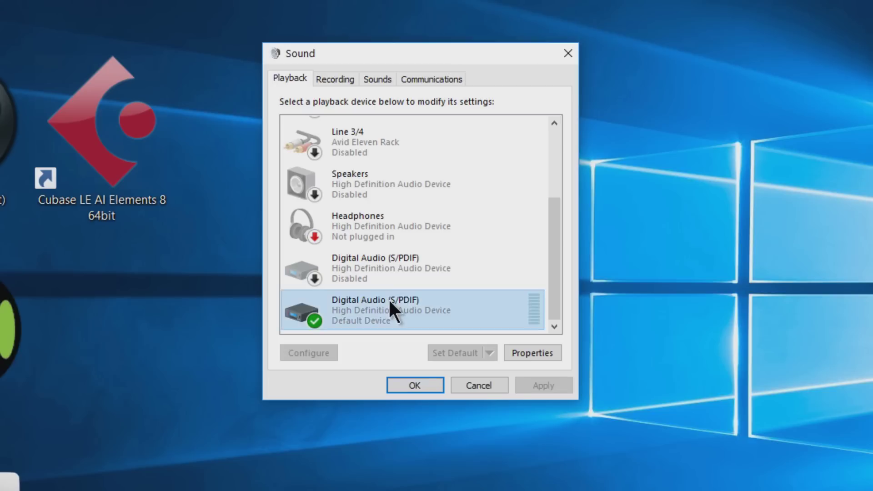
click(442, 325)
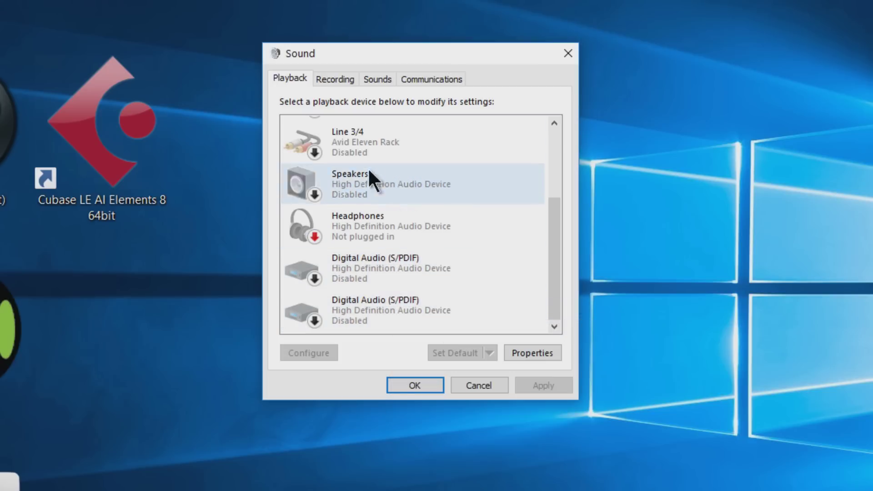
click(337, 78)
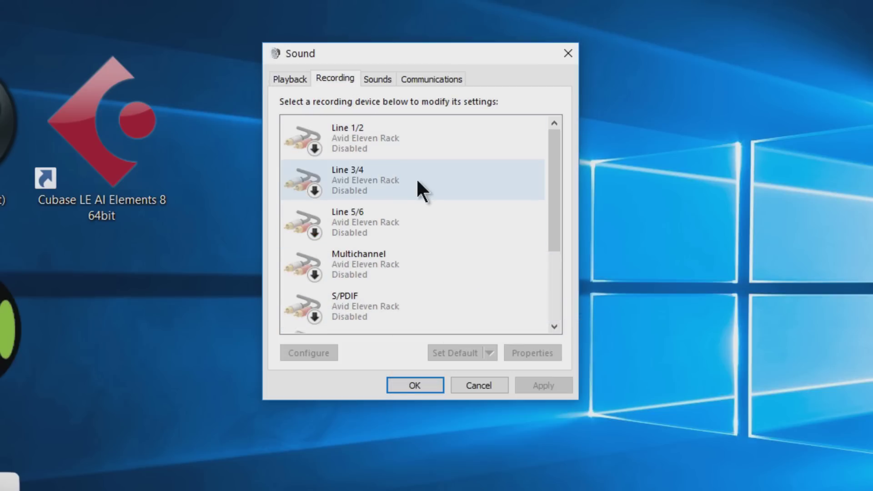
Disable the Headset Microphone and Microphone Array, return to Playback, and confirm with OK.
scroll(445, 229, down, 1)
scroll(446, 230, down, 2)
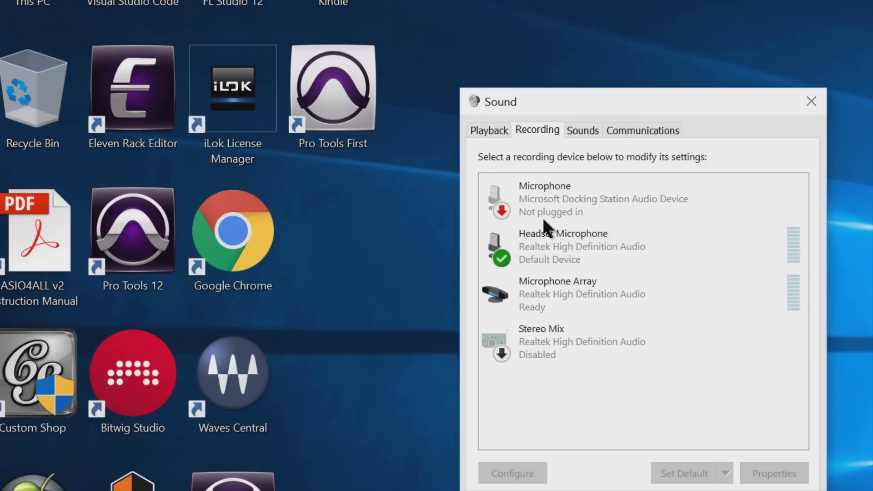
right_click(570, 237)
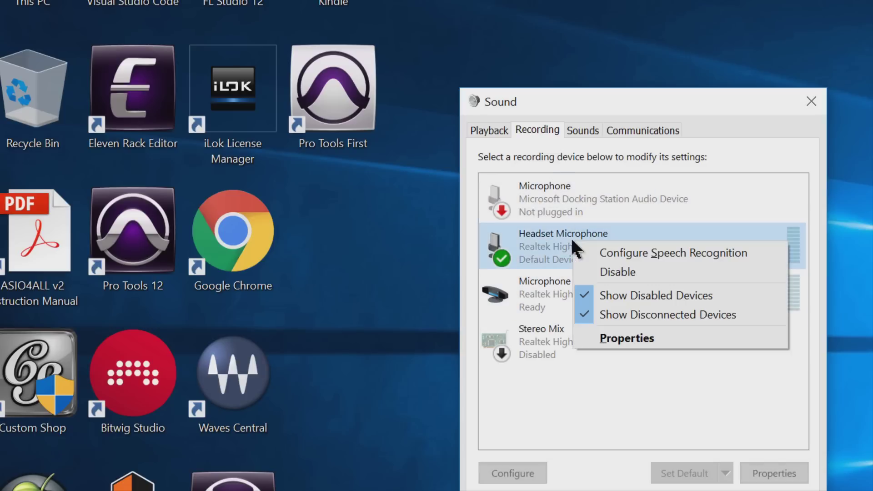
click(598, 272)
click(599, 284)
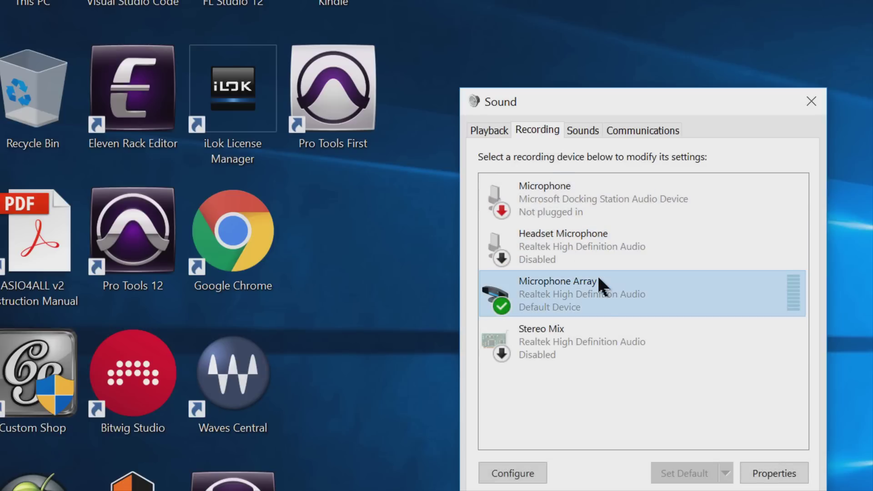
right_click(602, 296)
click(636, 327)
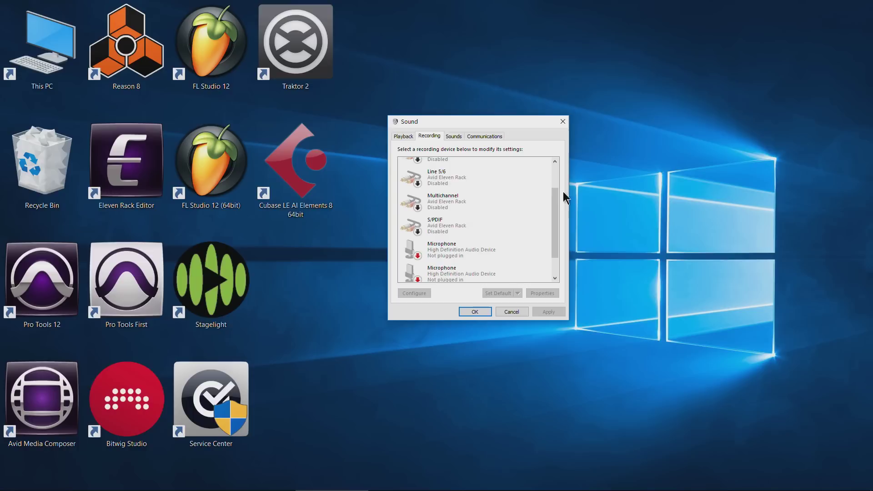
drag(555, 201, 555, 215)
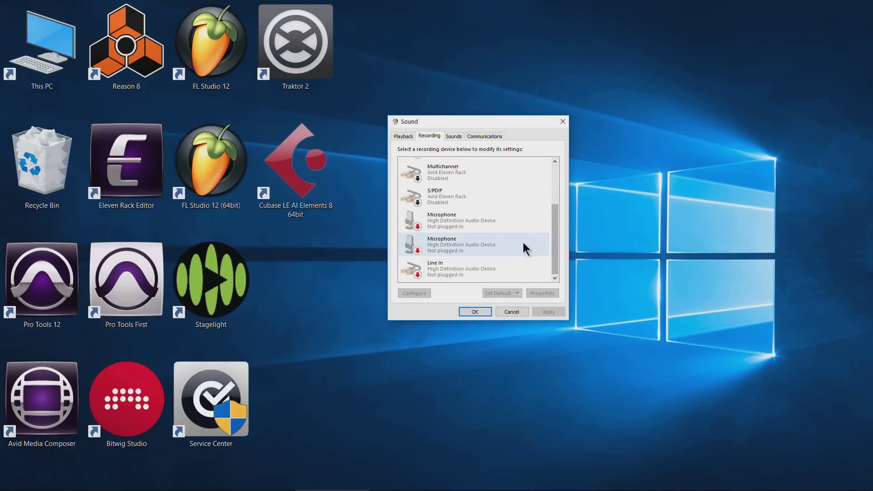
click(403, 136)
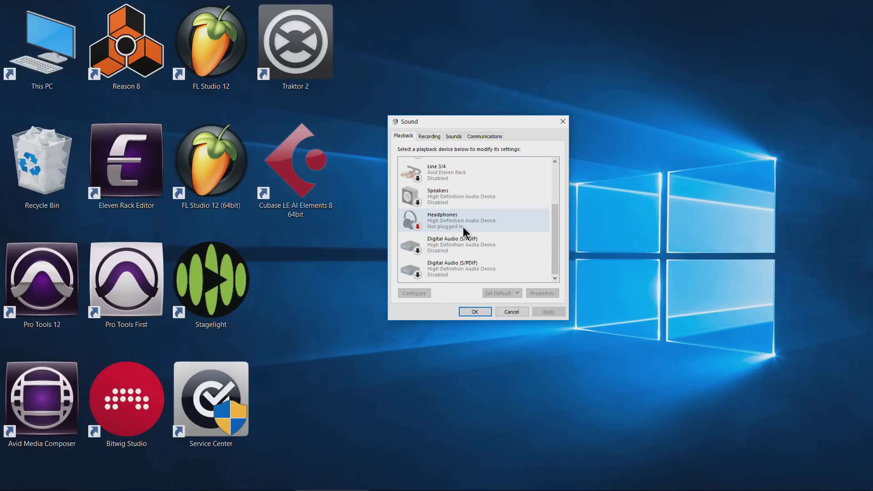
click(474, 312)
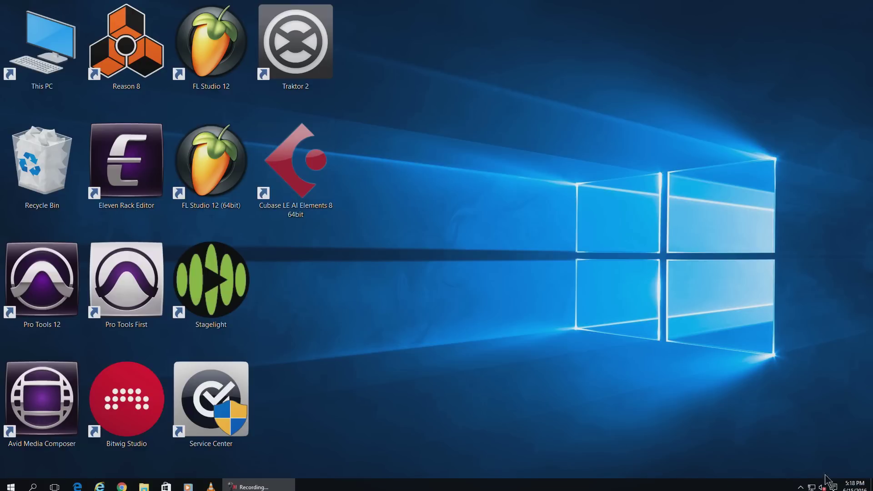
Launch Pro Tools First from its desktop shortcut.
double_click(130, 296)
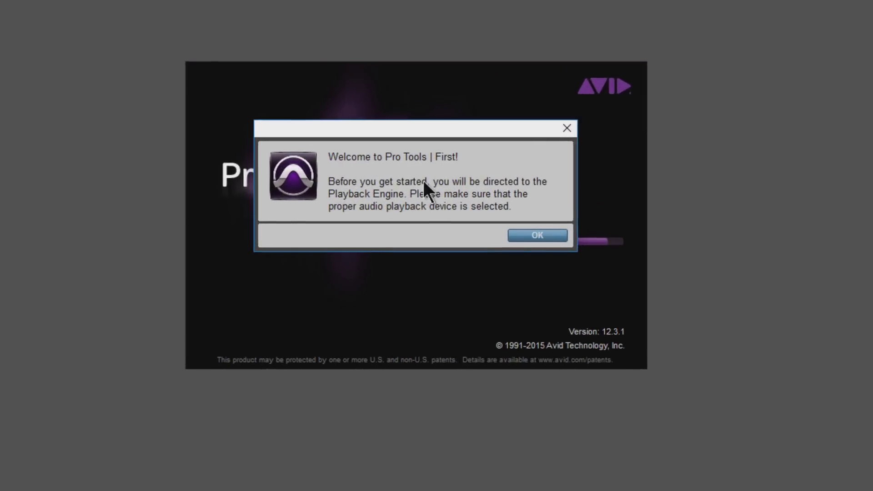
Dismiss the welcome message, keep ASIO4ALL v2 as Playback Engine, and clear the EUCON error.
click(532, 237)
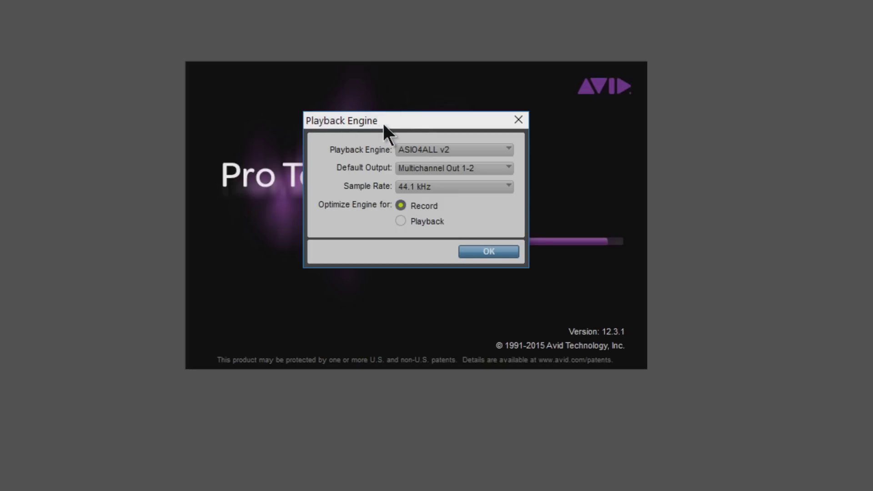
click(475, 149)
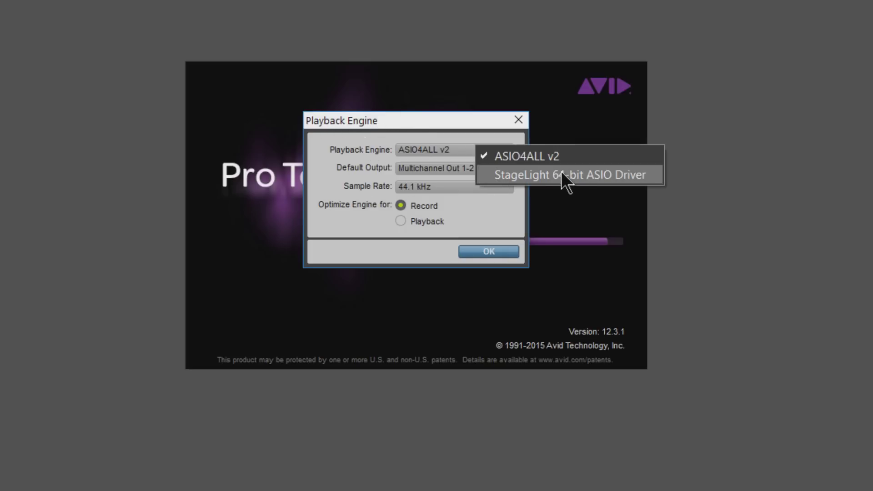
click(352, 148)
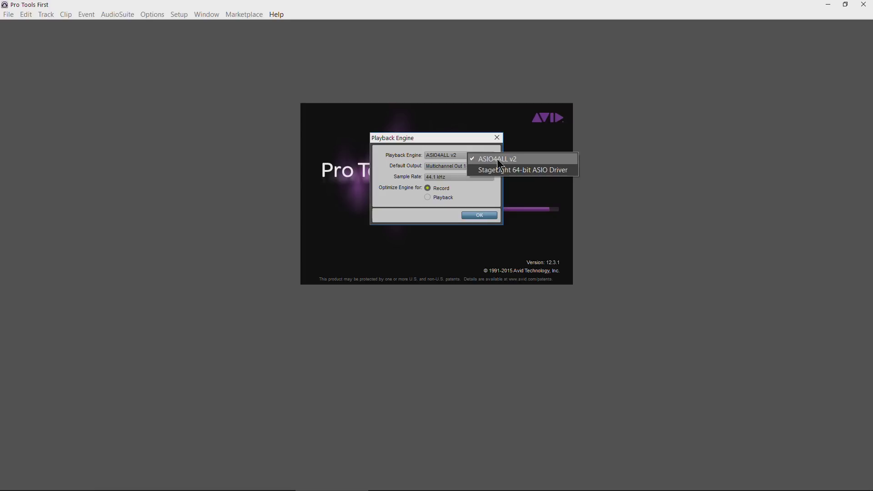
click(498, 160)
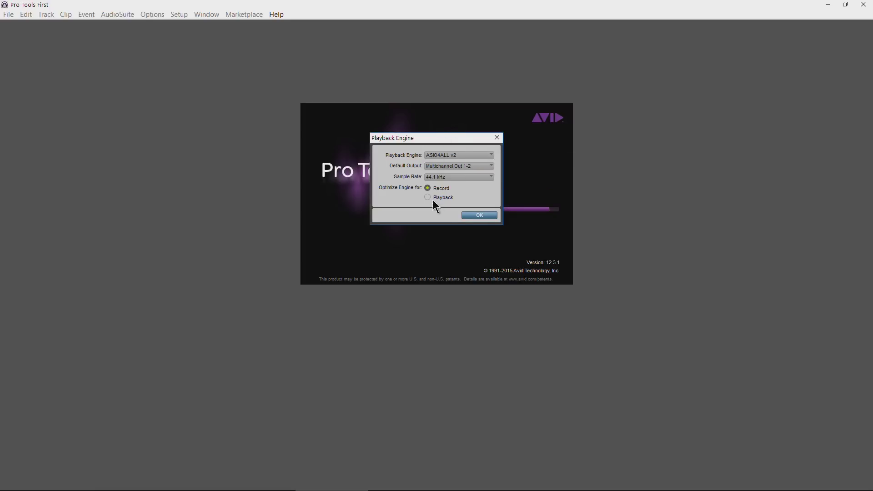
click(480, 216)
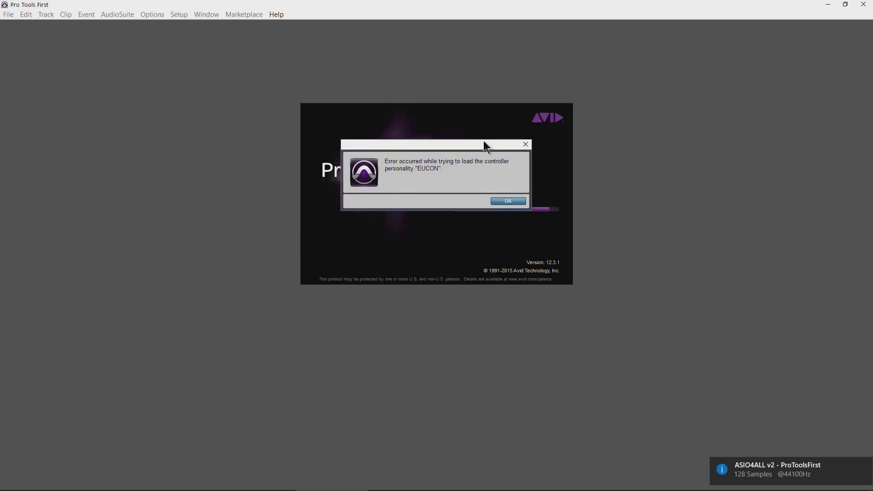
click(511, 199)
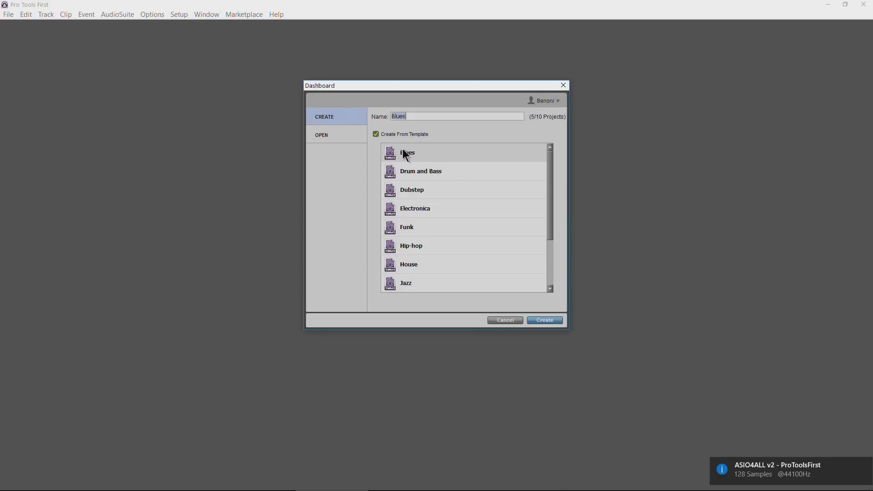
Create the Blues session from the Blues template and apply track colours to the channel strips.
click(540, 321)
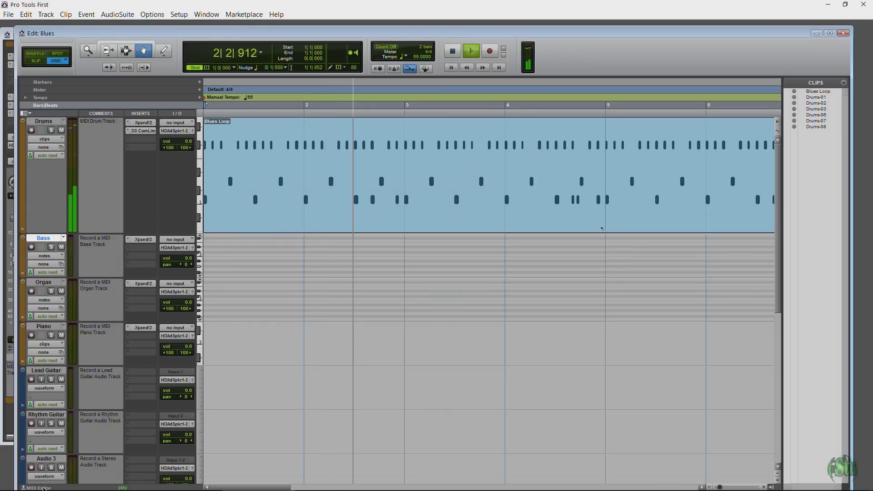
key(ctrl+equal)
double_click(152, 399)
click(173, 229)
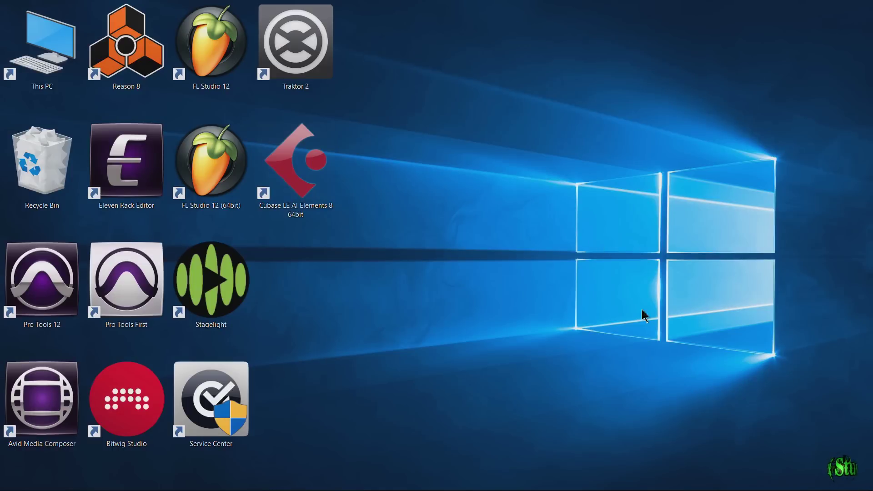
Enable the High Definition Audio Speakers as the default playback device.
mouse_move(814, 486)
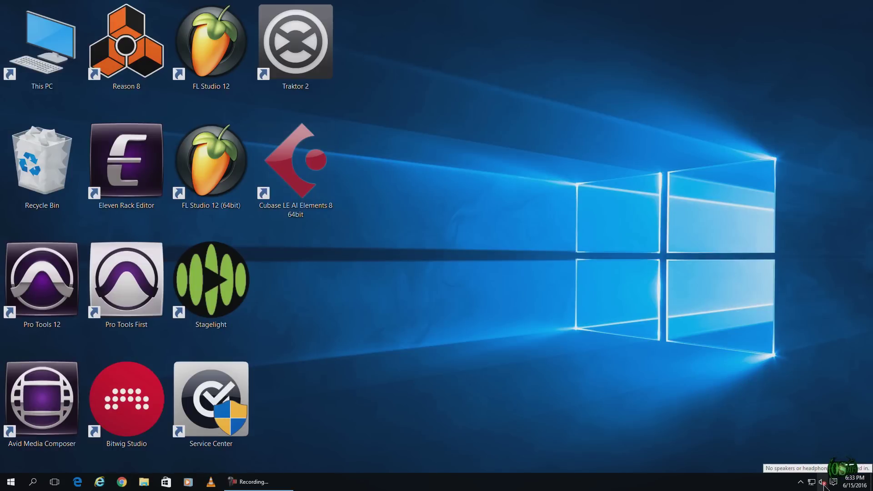
right_click(823, 486)
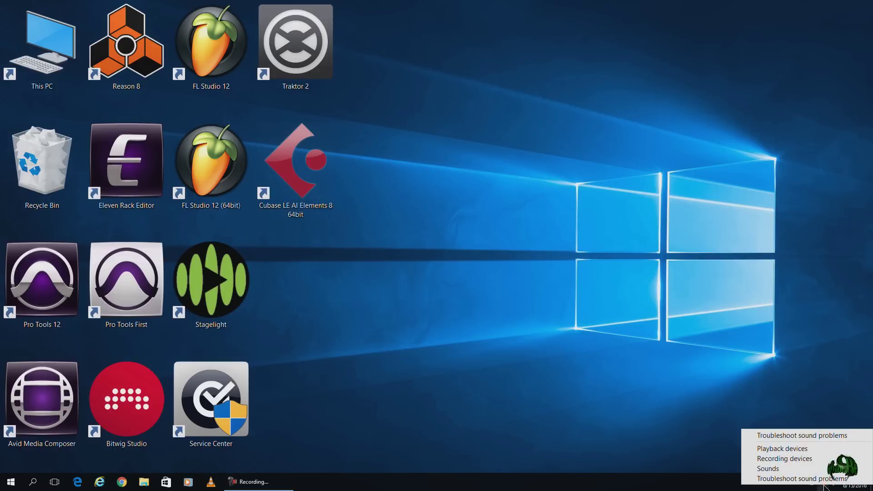
click(808, 450)
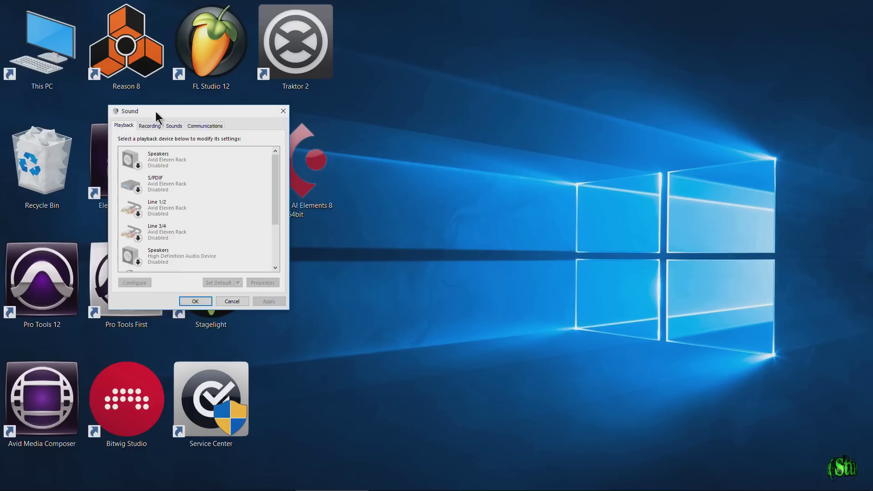
drag(155, 111, 425, 130)
drag(544, 185, 550, 236)
click(448, 202)
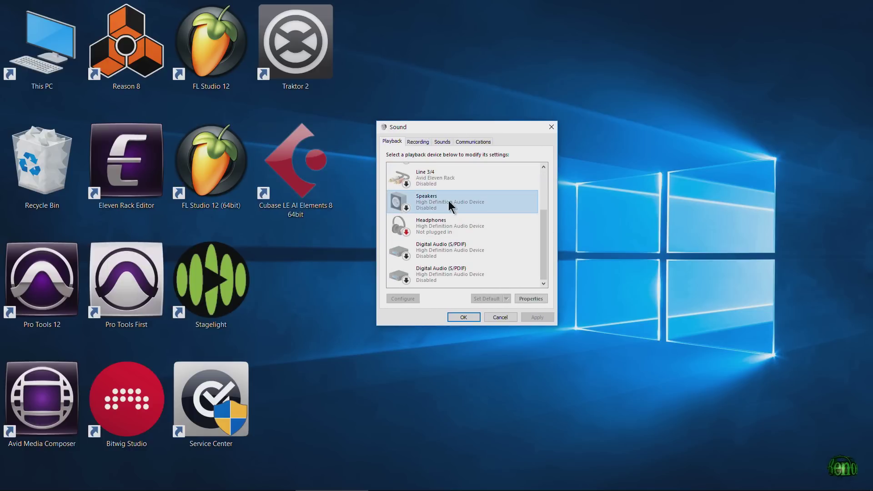
right_click(451, 205)
click(481, 215)
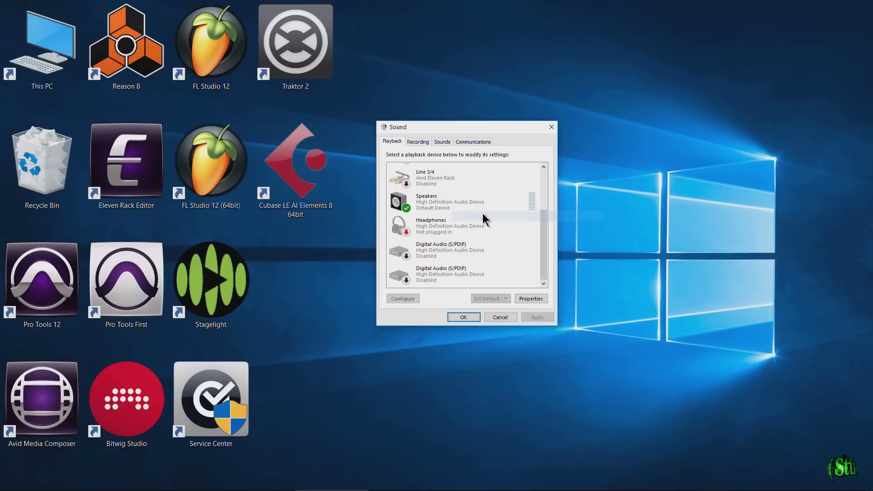
Enable Line 1/2 as default recording device and re-enable the Microphone Array.
click(418, 142)
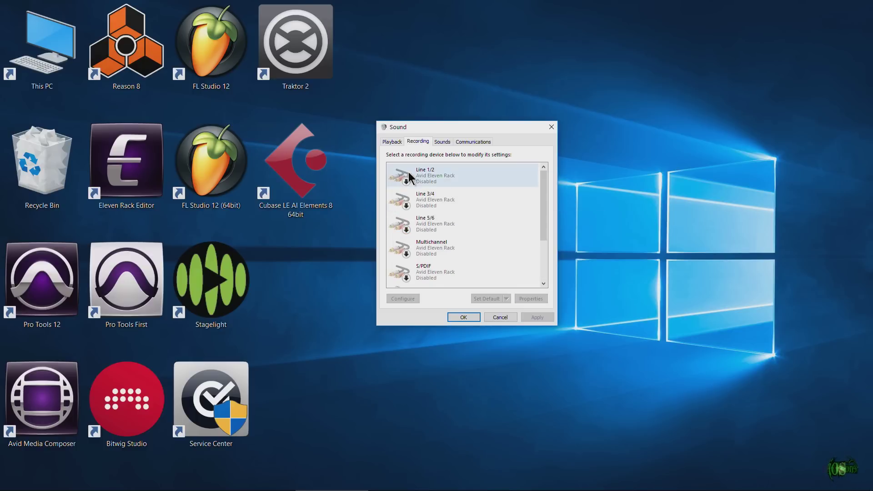
mouse_move(540, 188)
mouse_down()
mouse_move(541, 234)
mouse_move(541, 194)
mouse_up()
right_click(427, 172)
click(437, 177)
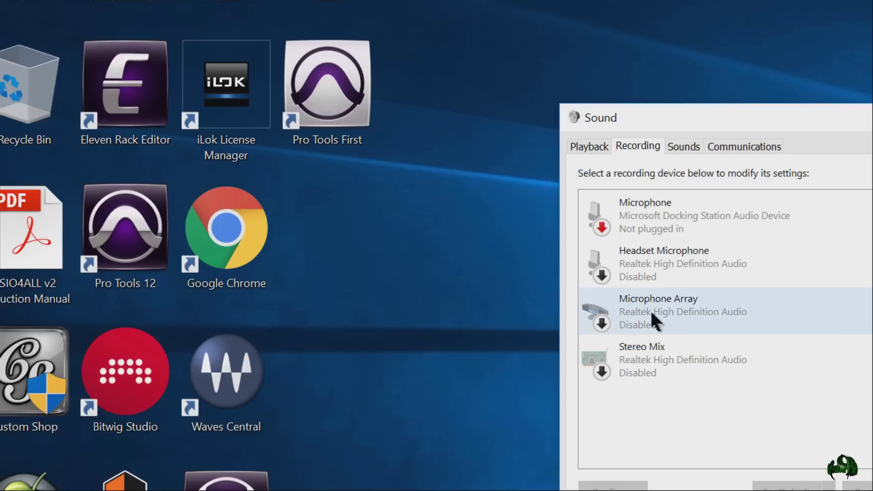
right_click(651, 314)
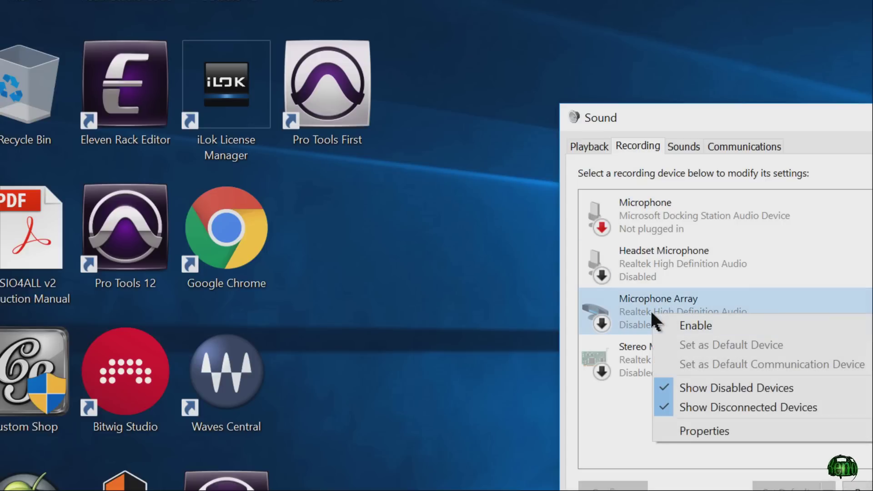
click(681, 325)
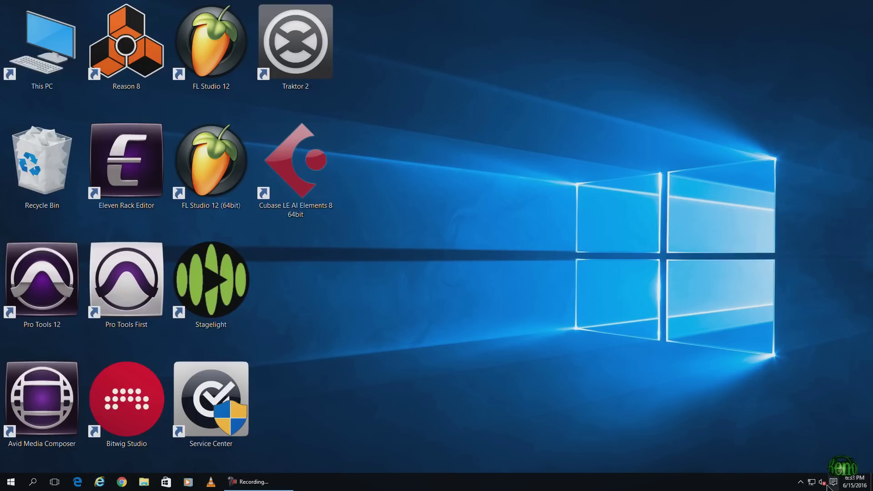
Disable and then re-enable the Speakers as the default playback device.
right_click(823, 483)
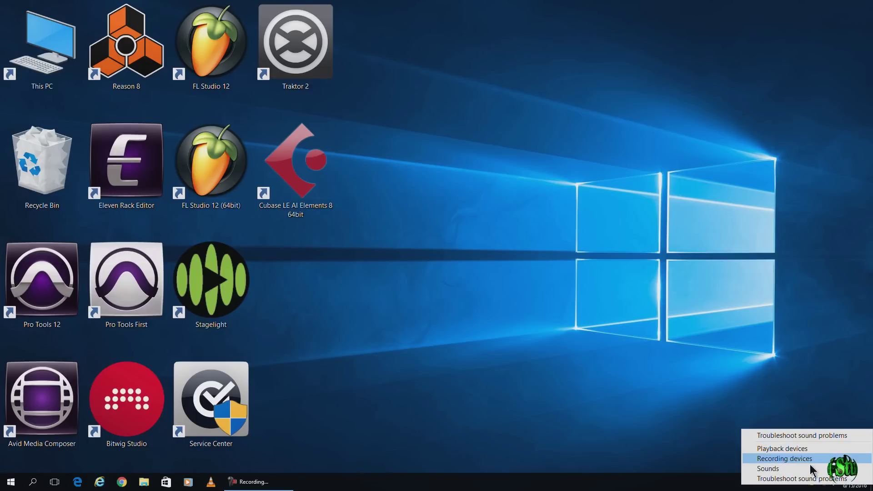
click(805, 450)
right_click(451, 201)
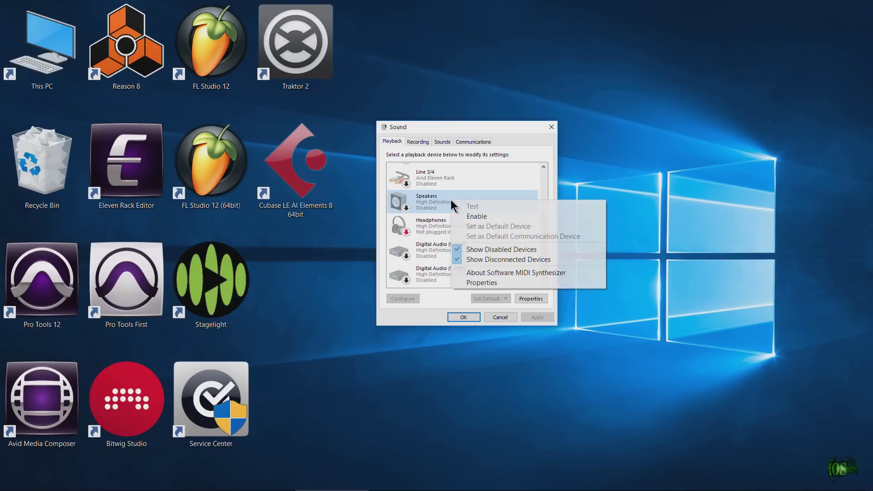
click(481, 216)
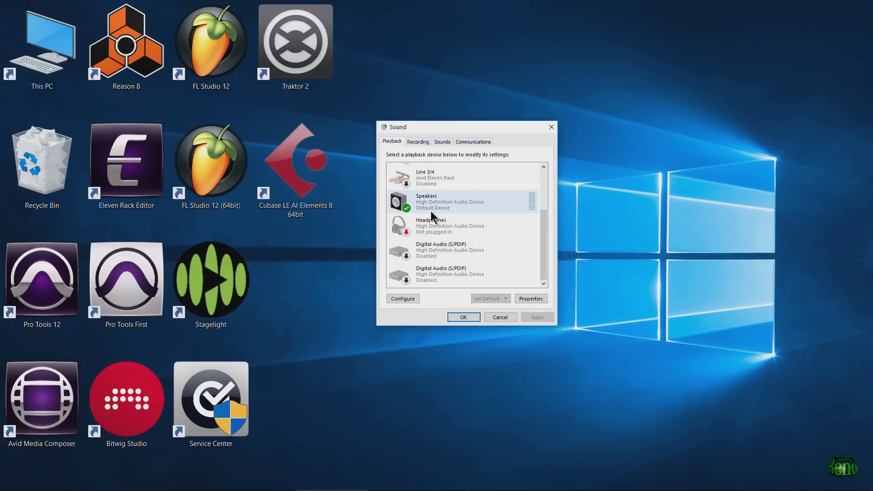
scroll(446, 237, up, 2)
right_click(435, 261)
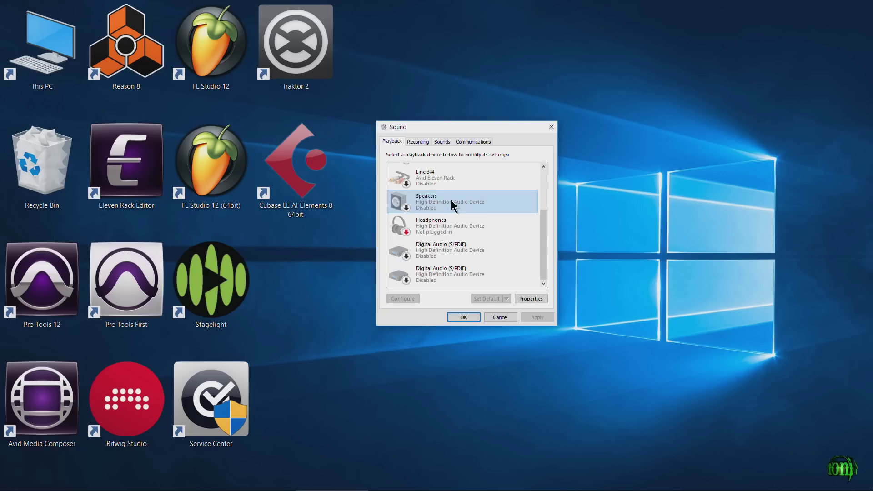
right_click(452, 205)
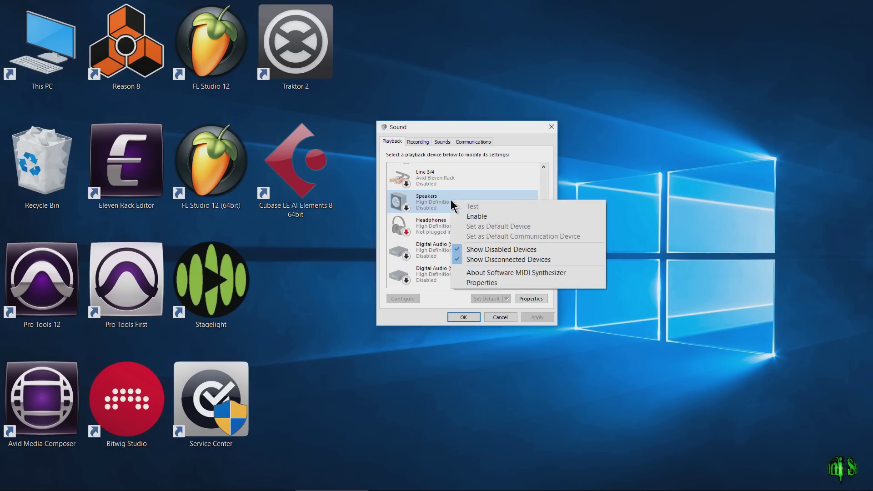
click(484, 218)
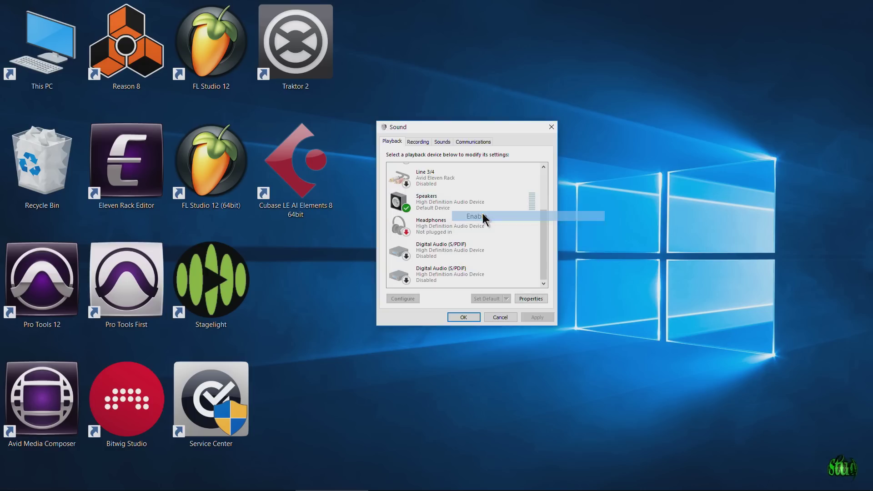
Check the Recording devices list, then start Pro Tools First again.
click(418, 141)
drag(542, 196, 541, 241)
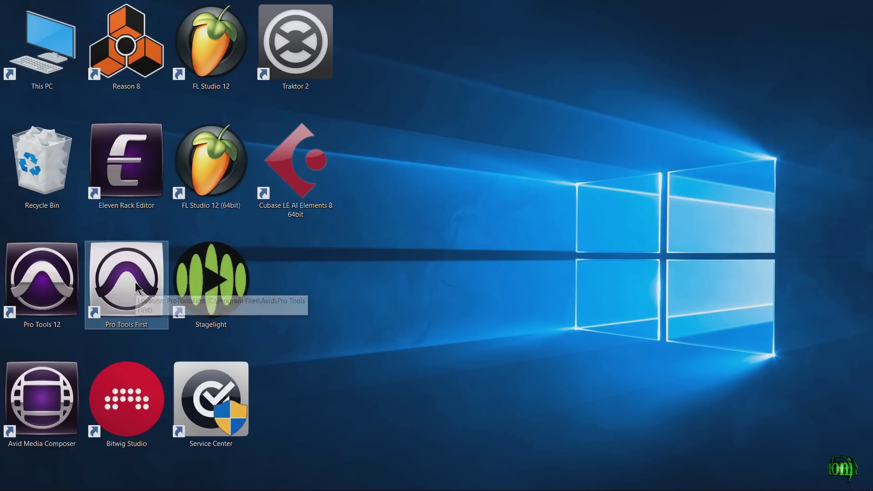
double_click(135, 286)
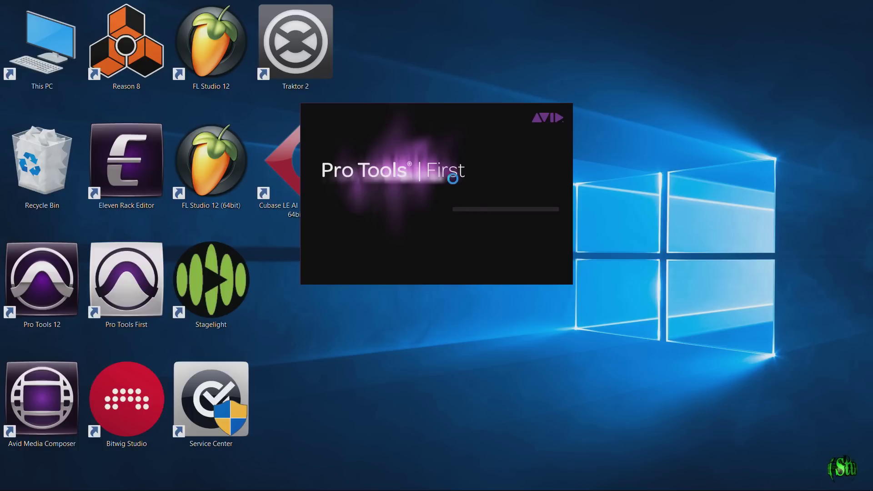